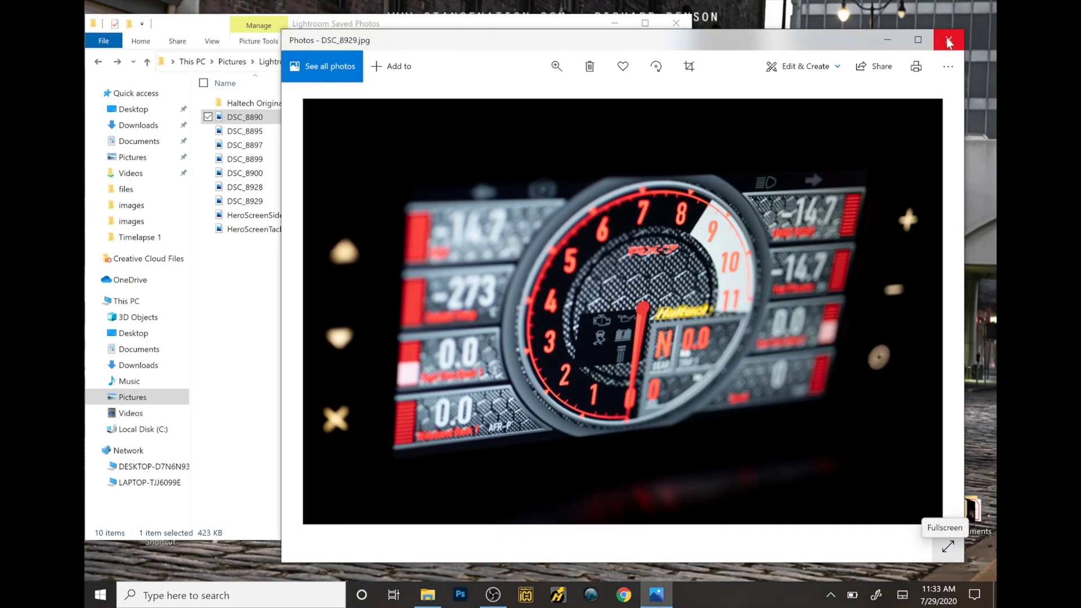
Step: Close the DSC_8929.jpg RX-7 dash photo in Windows Photos
left_click(949, 40)
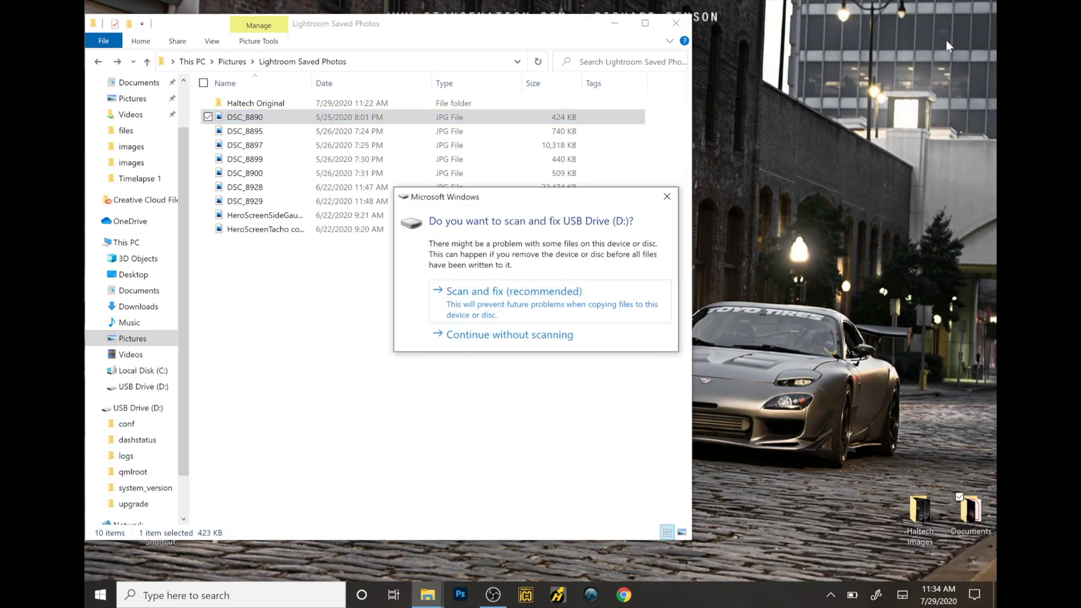
Step: Dismiss the drive scan offer and browse USB Drive (D:) to dashstatus > qmlroot > images
left_click(667, 197)
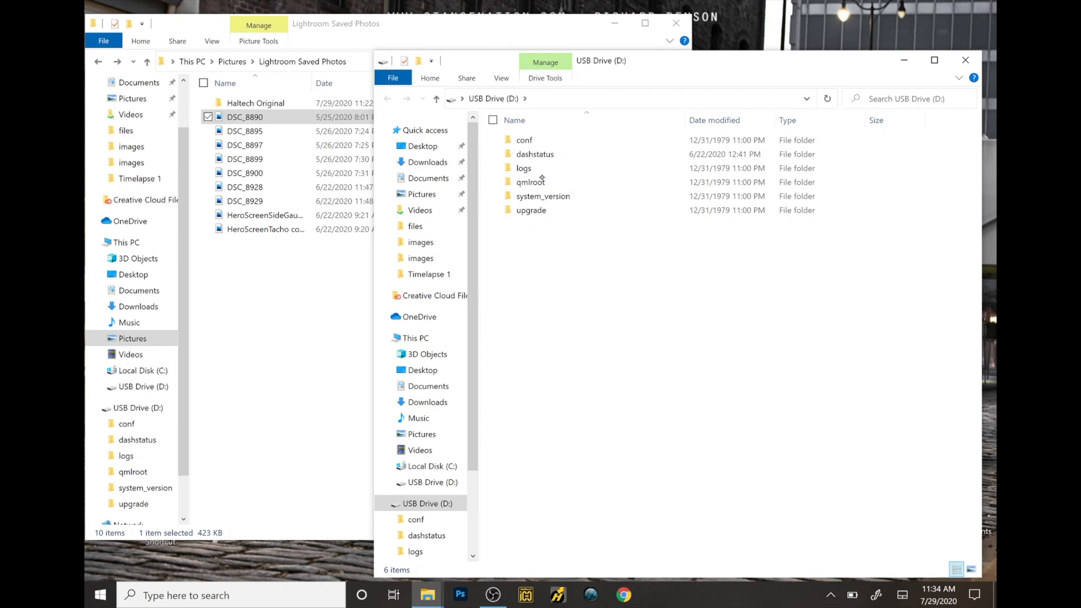
double_click(545, 154)
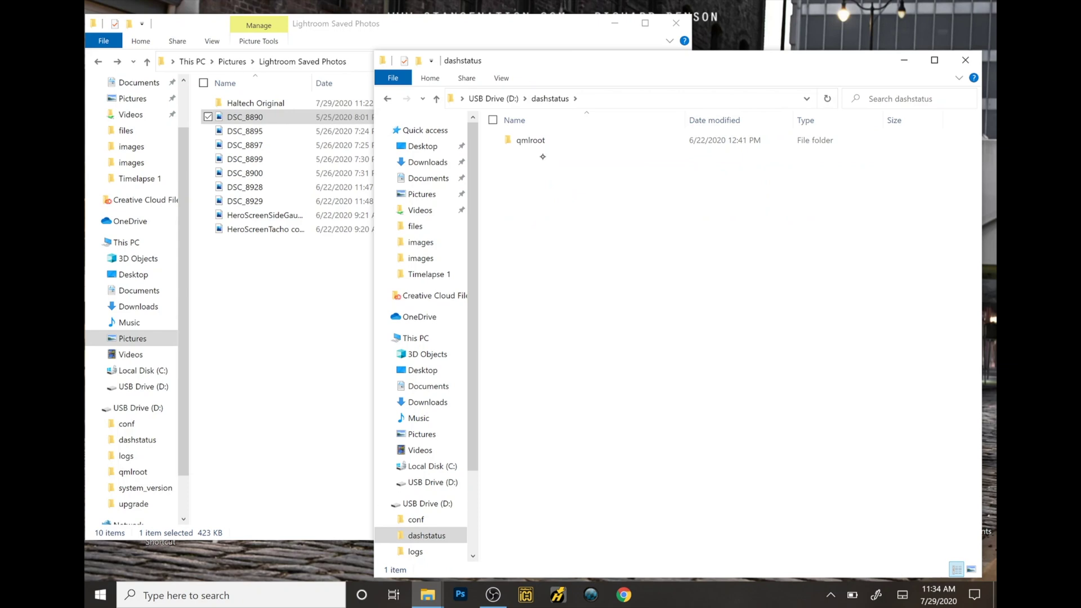
left_click(386, 99)
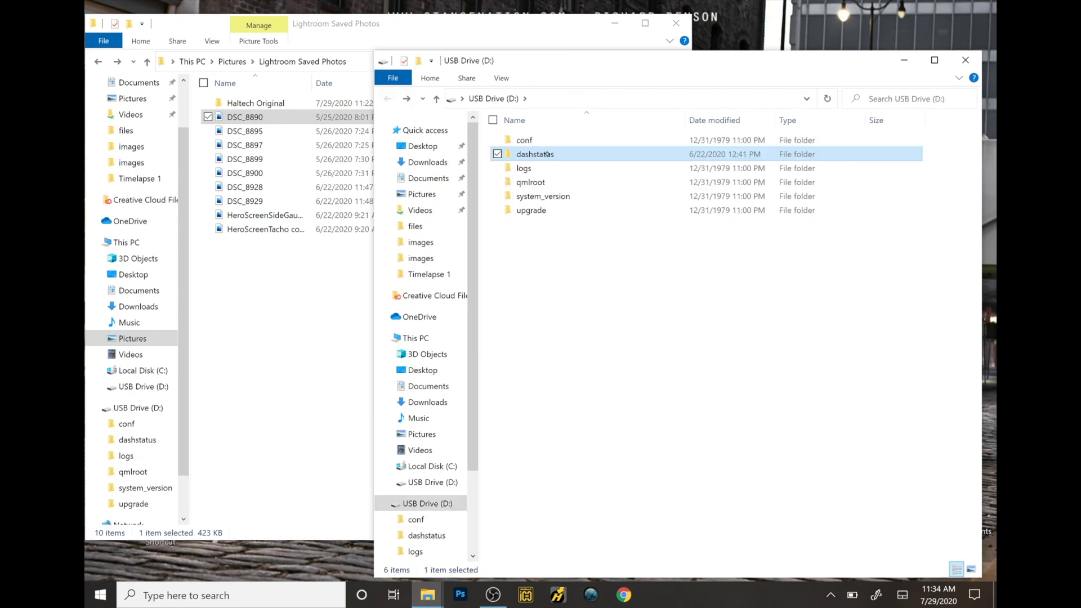
double_click(547, 154)
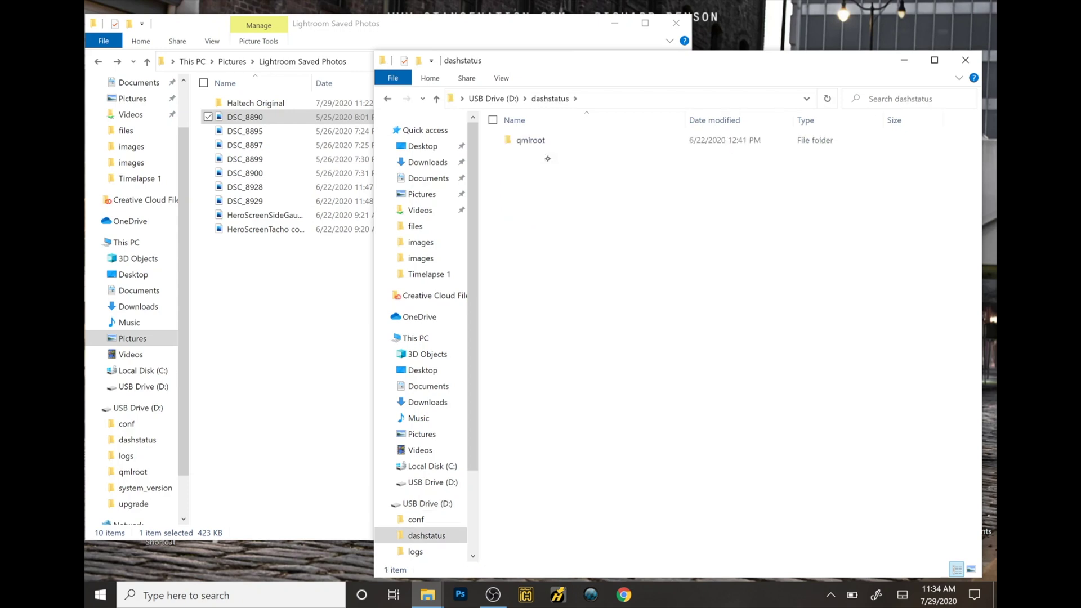
double_click(538, 141)
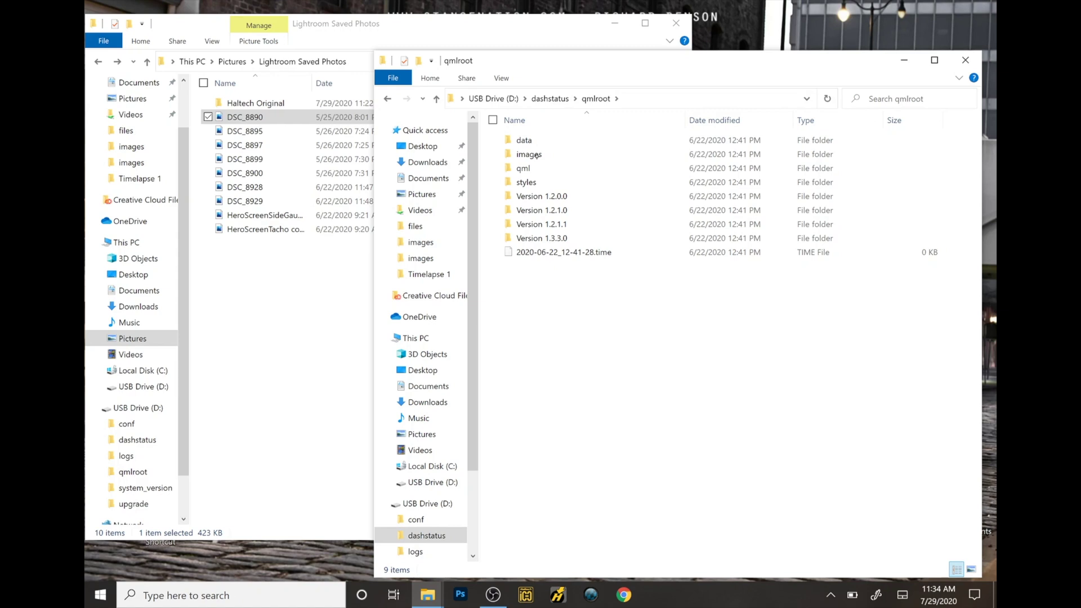
double_click(529, 154)
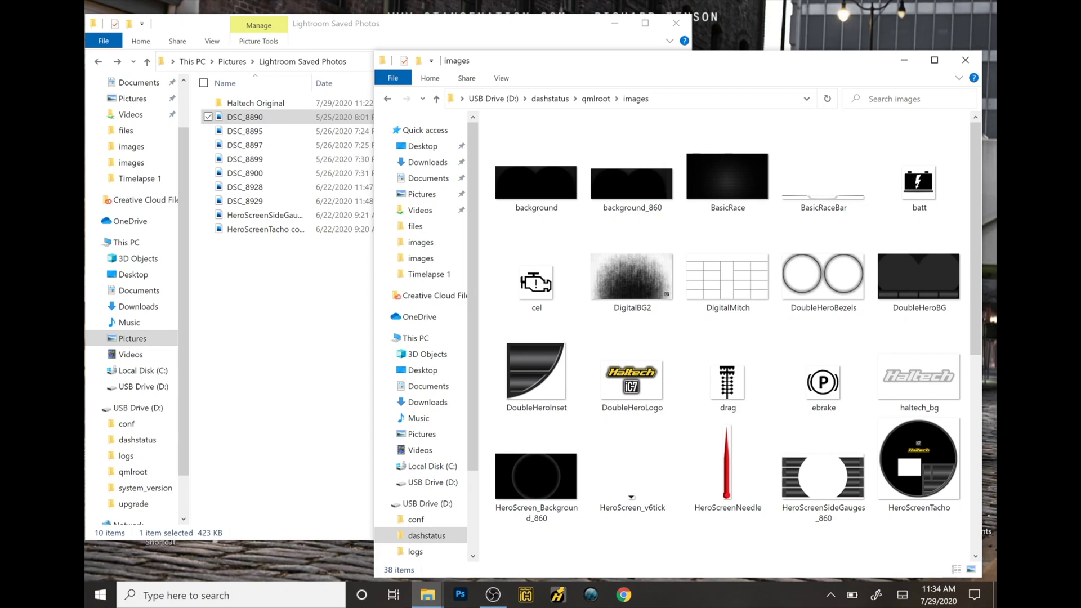
Step: Select HeroScreenSideGauges_860, HeroScreenTacho and the items just below them in the images folder
left_click(824, 476)
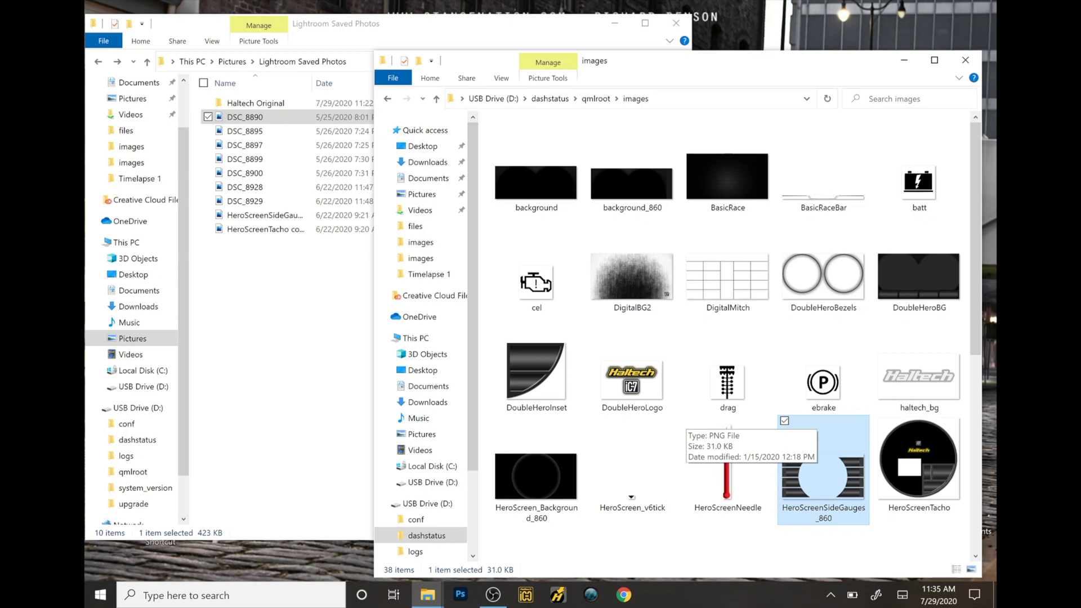
left_click(919, 462)
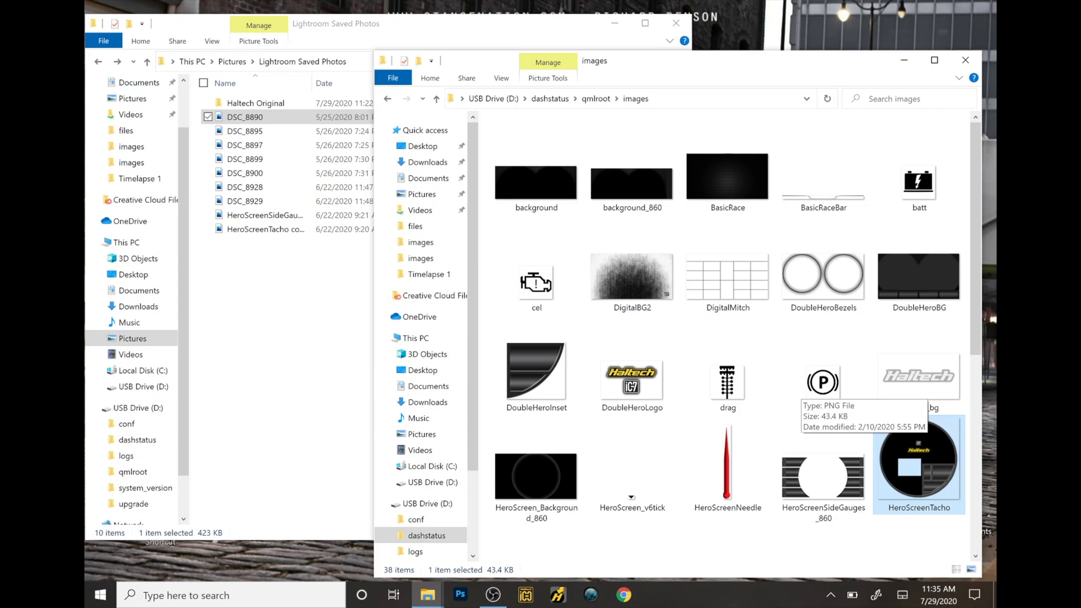
left_click_drag(800, 415, 957, 559)
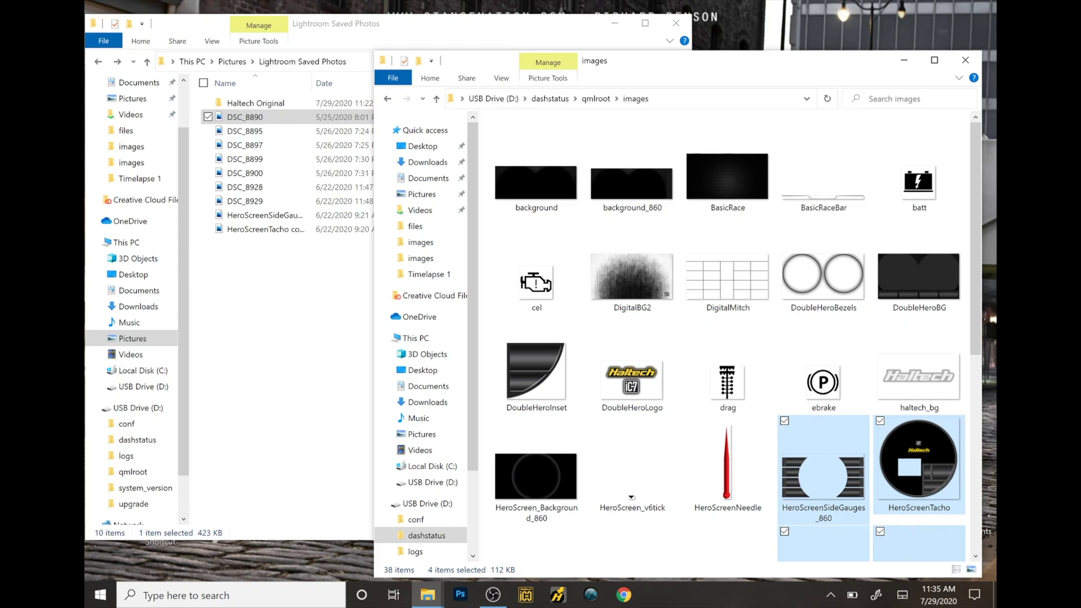
Step: Preview the custom honeycomb RX-7 HeroScreen PNG in Photos, then close the viewer
double_click(264, 215)
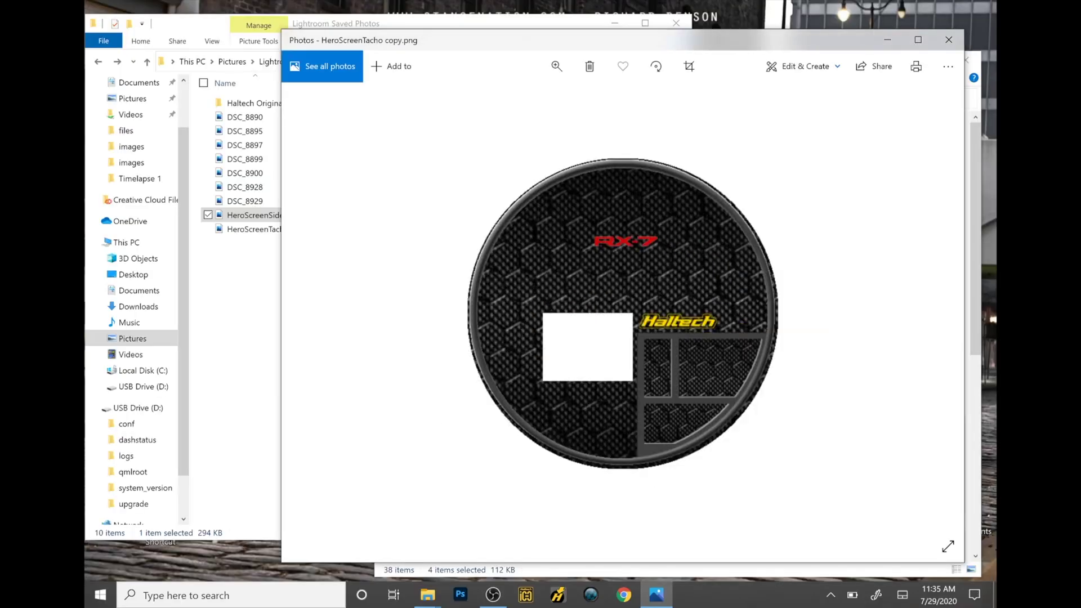
key("alt+F4")
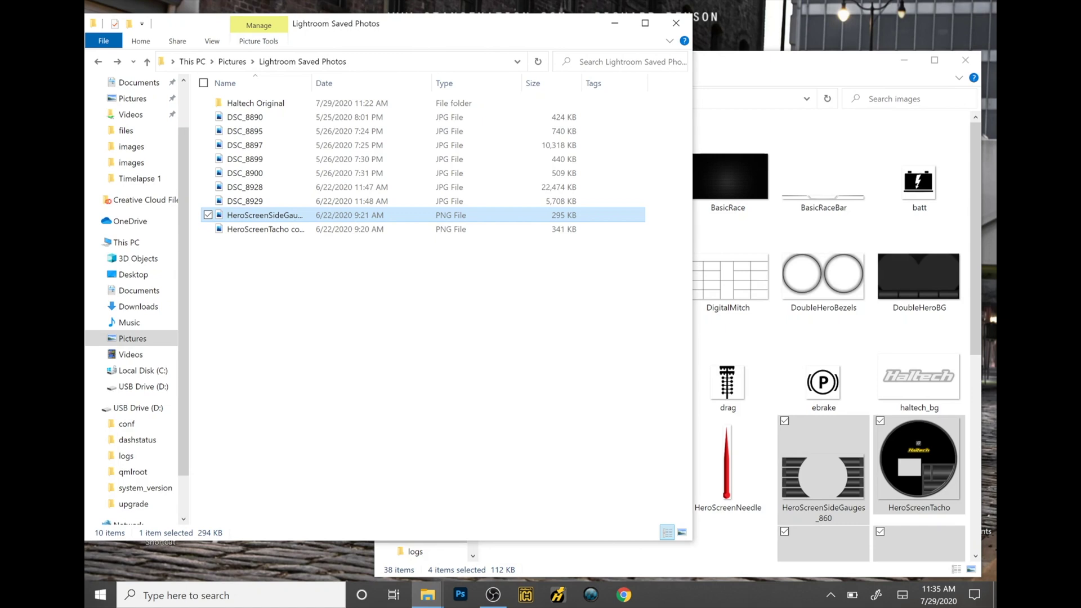
Step: Drag both custom HeroScreen PNGs into the USB images folder, replacing HeroScreenSideGauges_860
left_click_drag(256, 255, 255, 211)
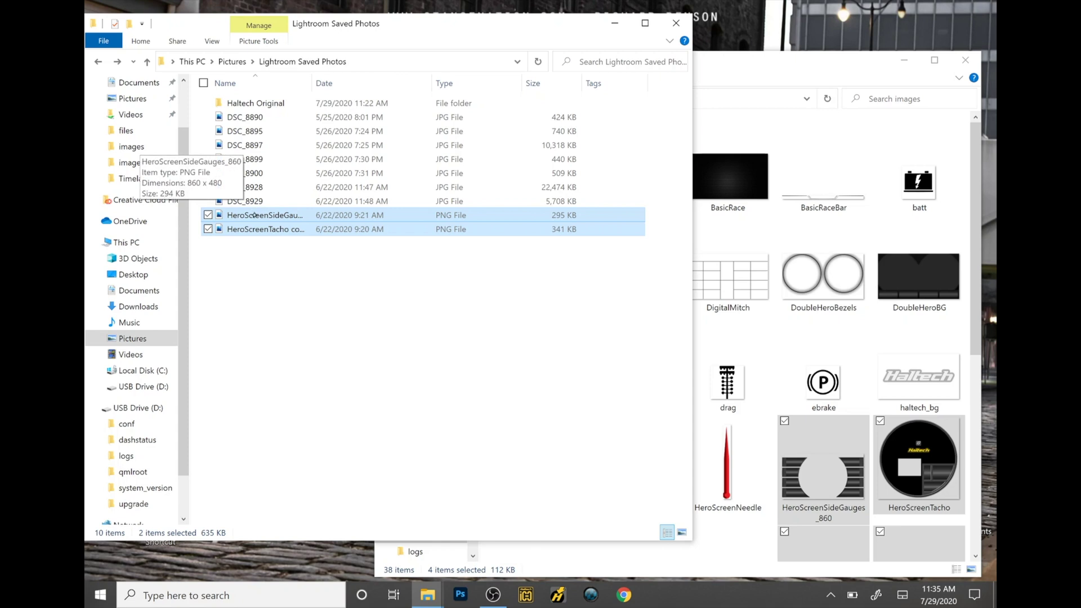
left_click_drag(257, 213, 859, 467)
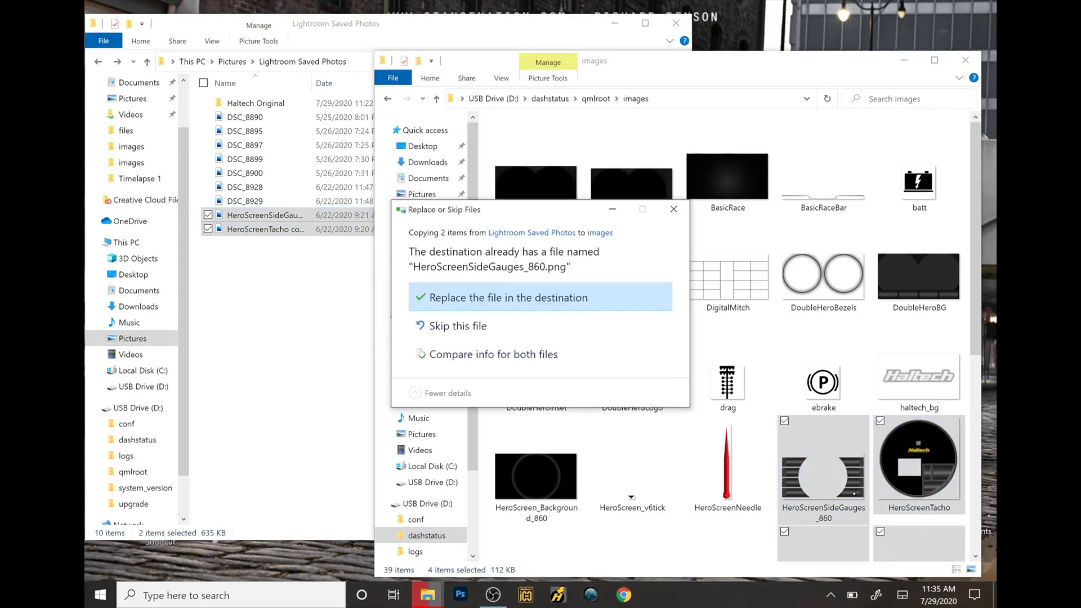
left_click(574, 293)
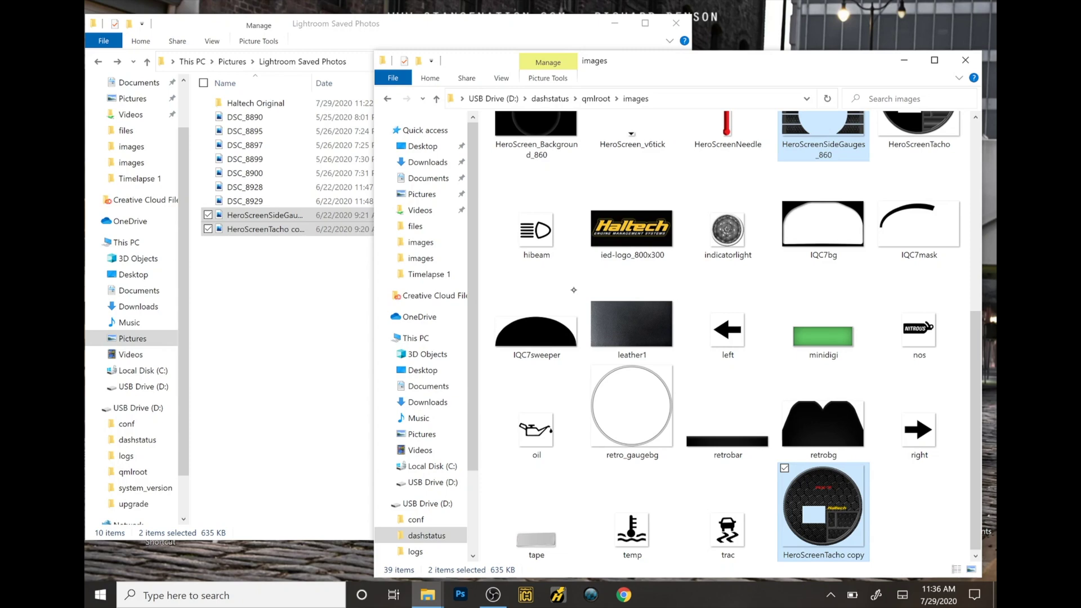
Step: Permanently delete the original HeroScreenTacho image from the USB images folder
scroll(574, 289, "up", 2)
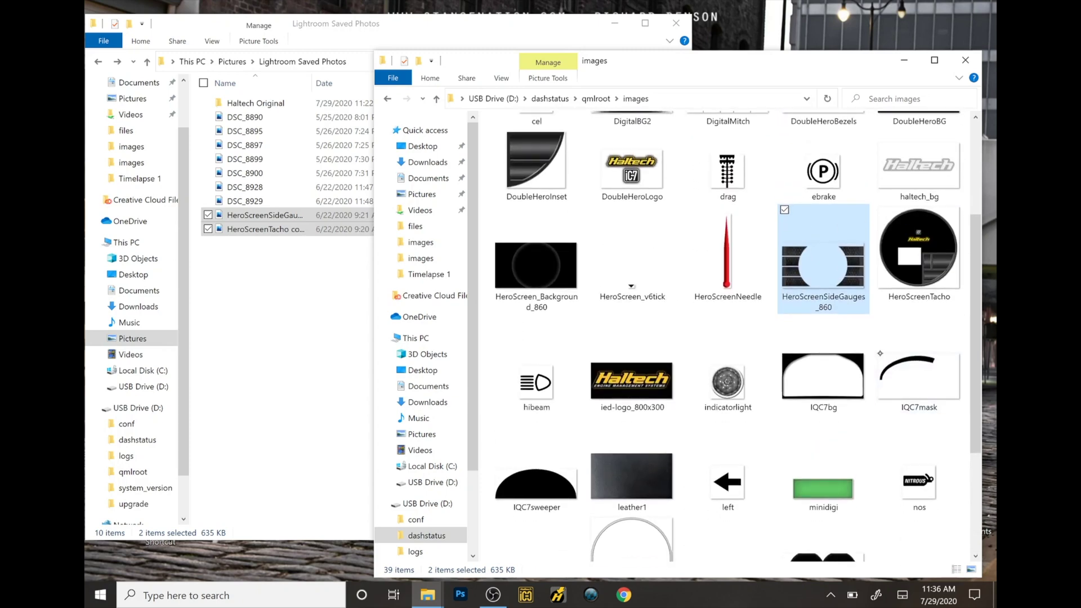
left_click(937, 242)
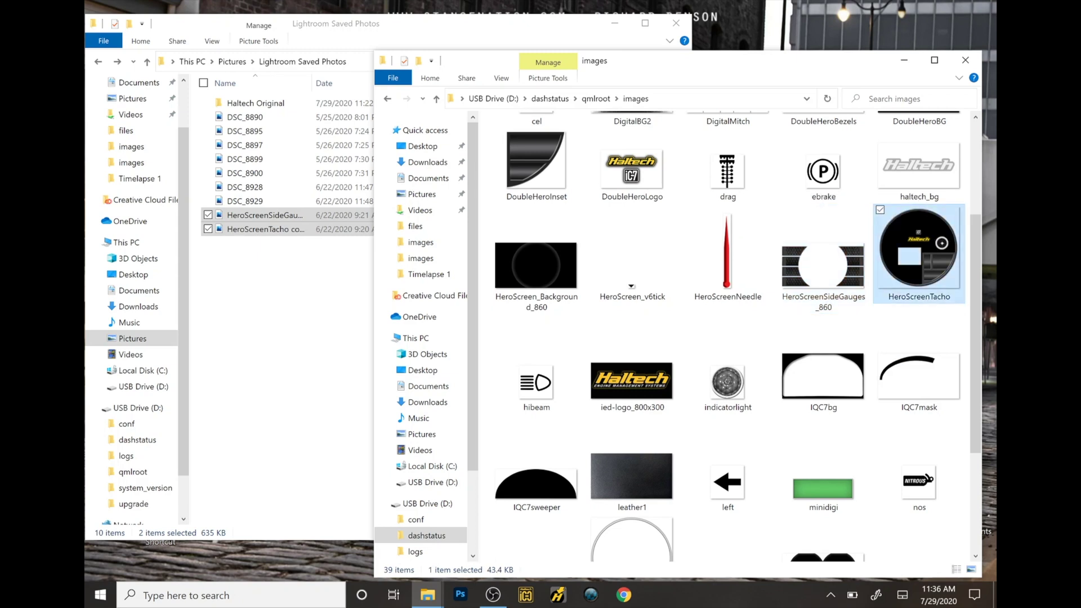
right_click(937, 242)
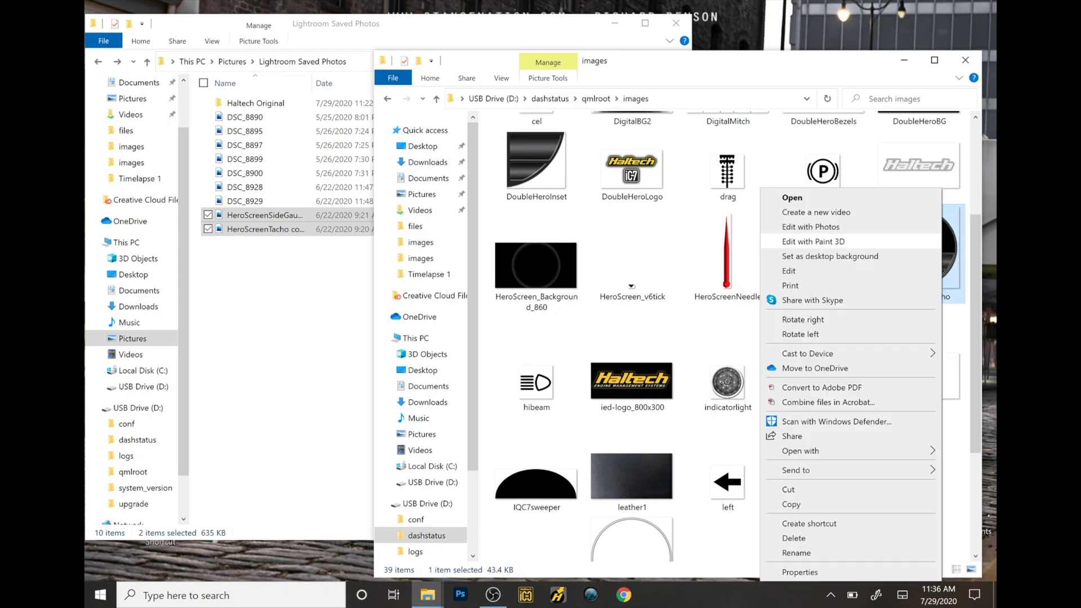
left_click(794, 538)
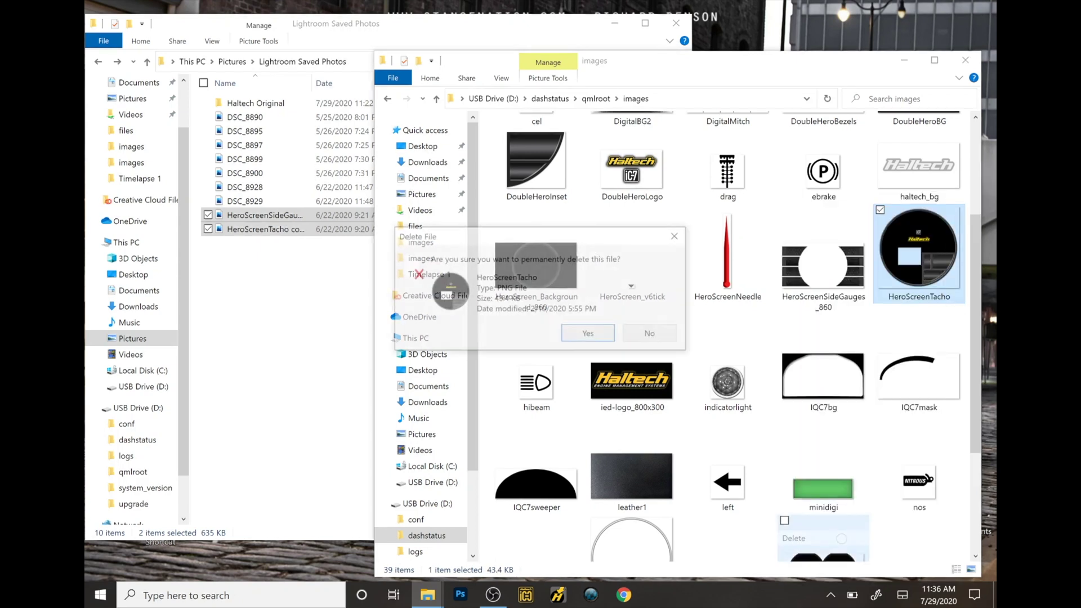
left_click(589, 336)
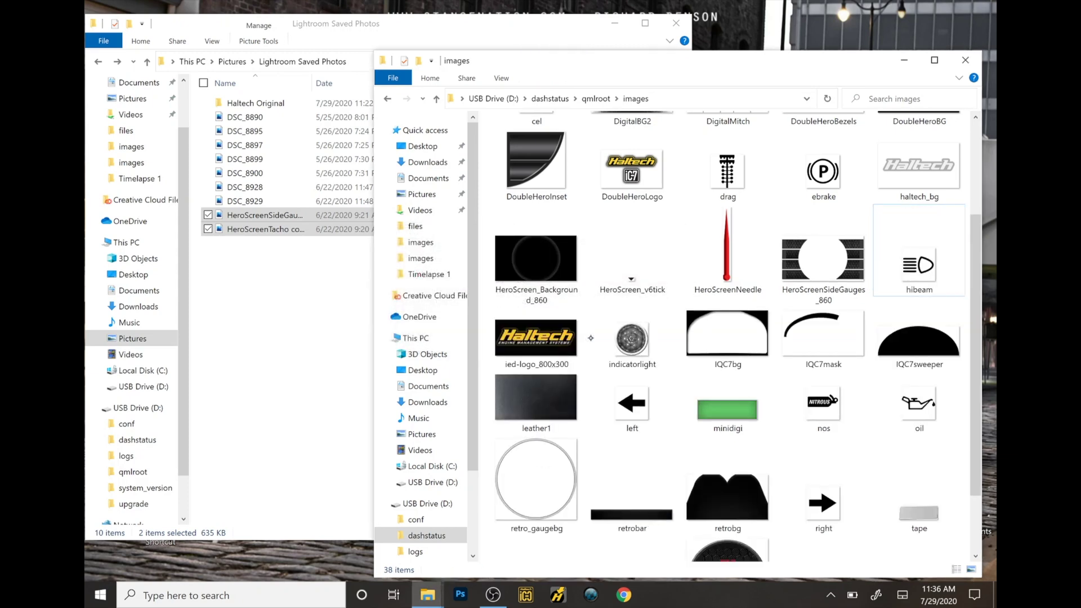
Step: Rename 'HeroScreenTacho copy' to 'HeroScreenTacho'
scroll(591, 338, "down", 2)
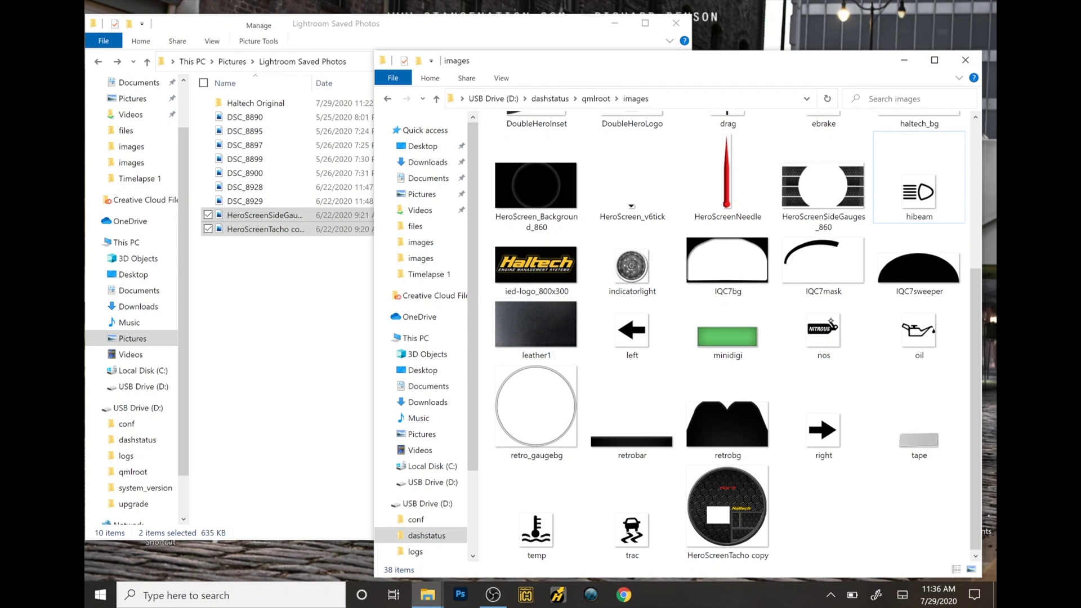
left_click(727, 507)
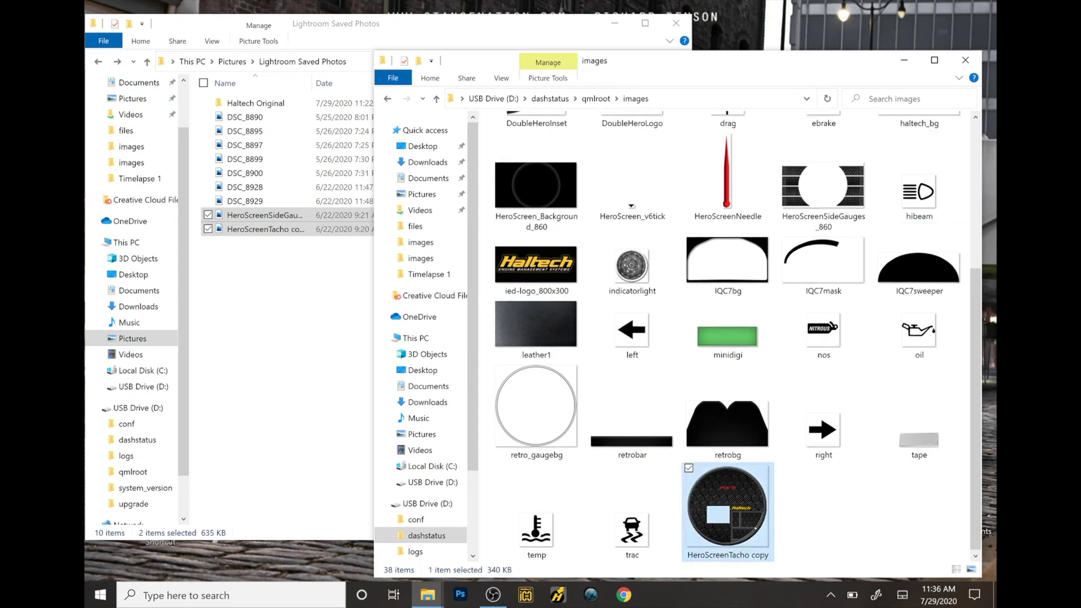
left_click(753, 555)
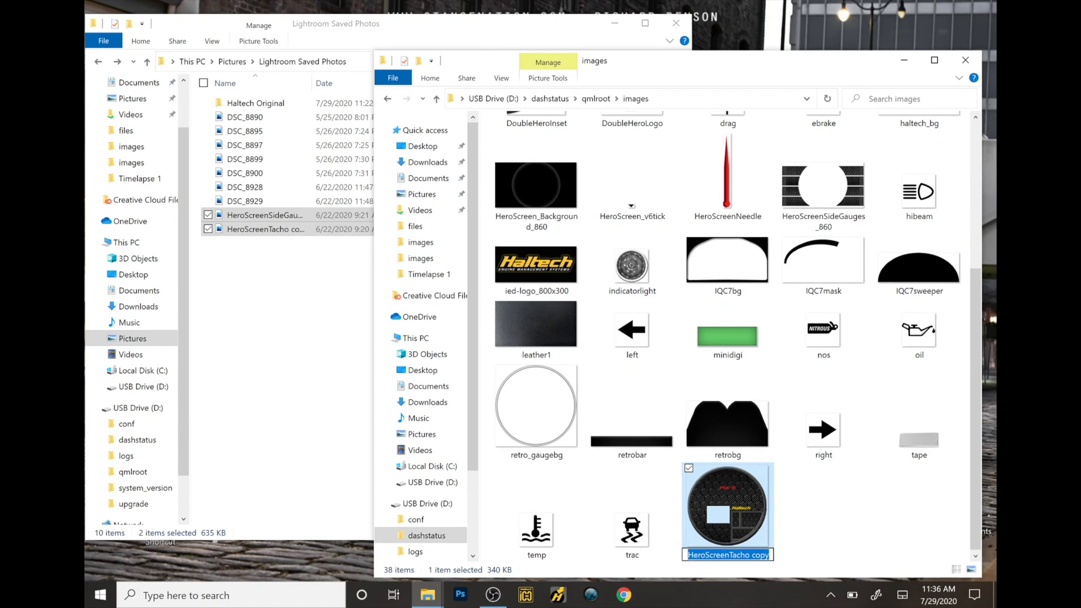
key("End")
key("BackSpace")
key("BackSpace")
key("BackSpace")
key("BackSpace")
key("BackSpace")
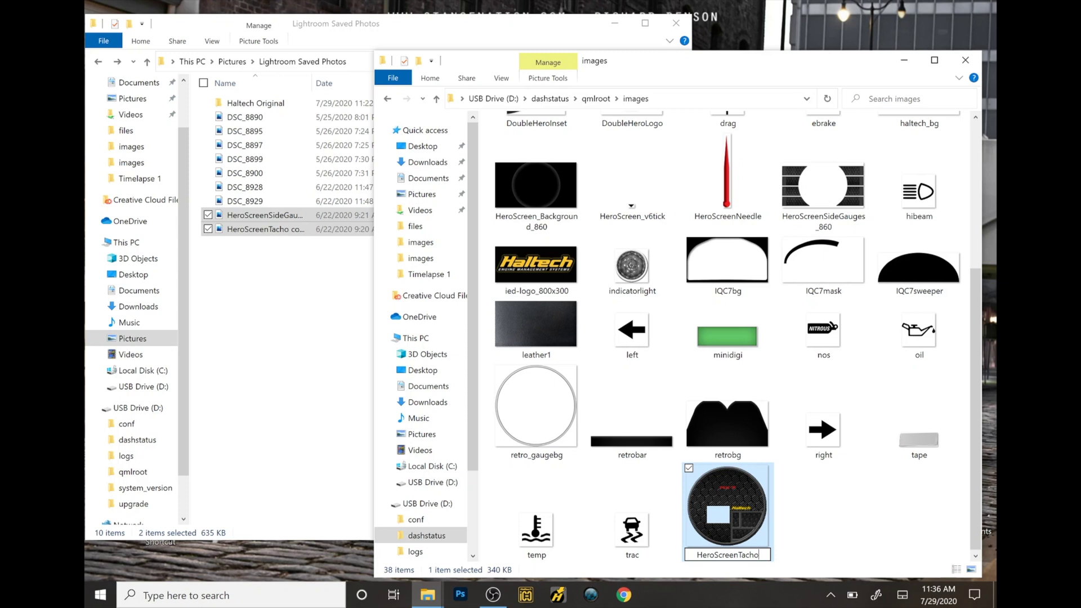
key("Return")
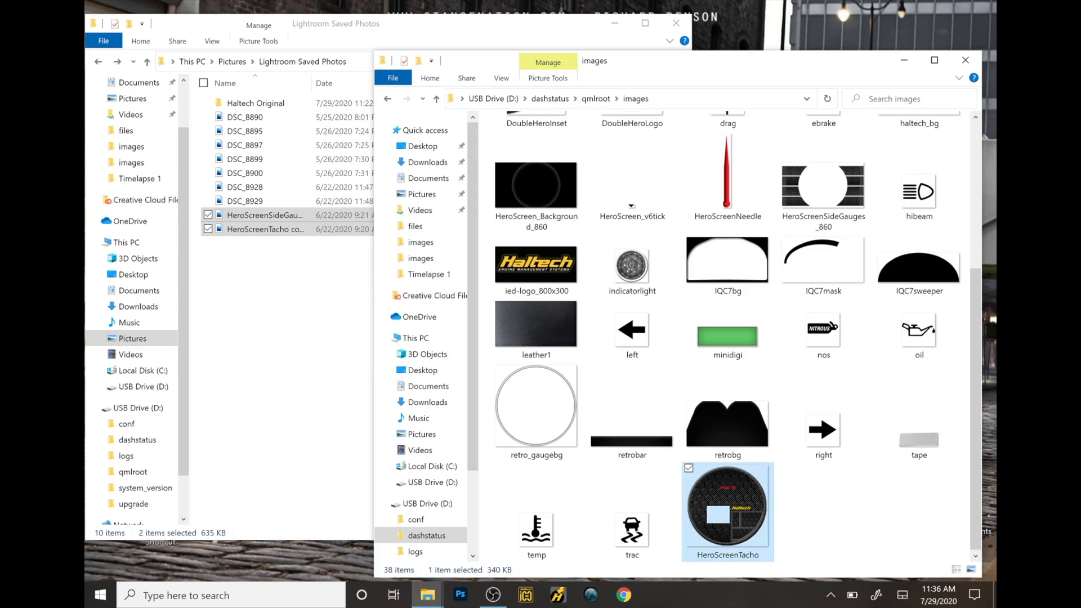
Step: Close the USB images window and start loading the configuration from the connected dash in Haltech ICC
left_click(965, 60)
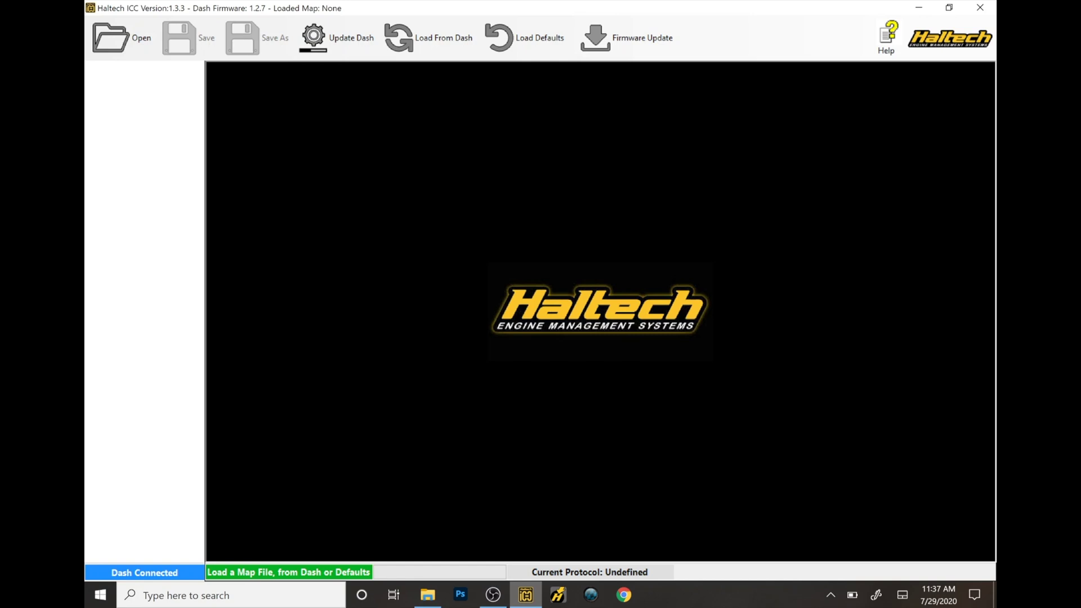
left_click(436, 37)
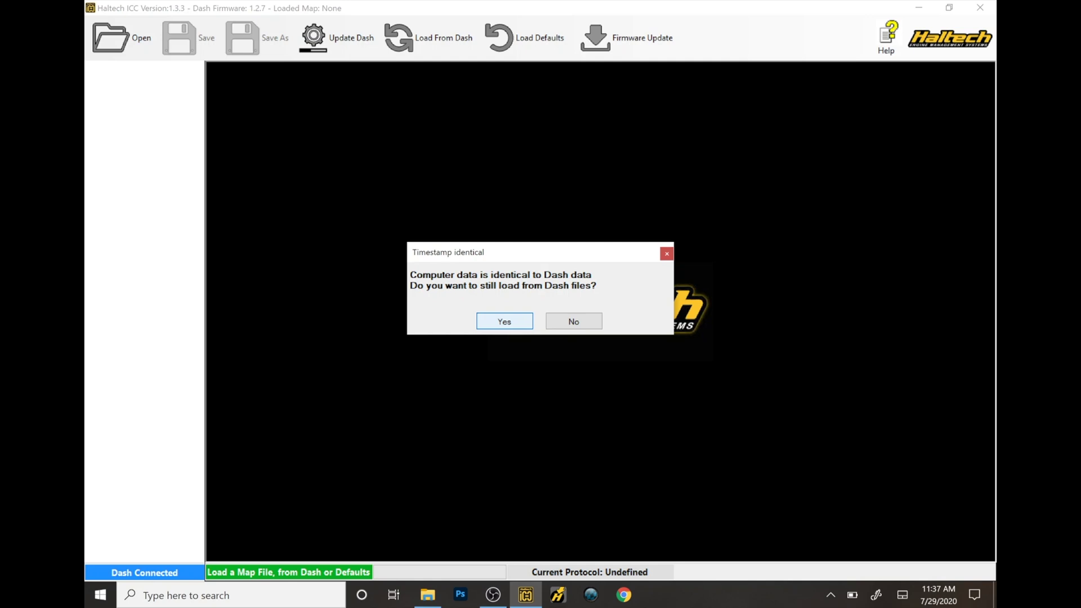
Step: Confirm loading the identical-timestamp dash data so Hero 1 shows the honeycomb RX-7 gauges
left_click(514, 325)
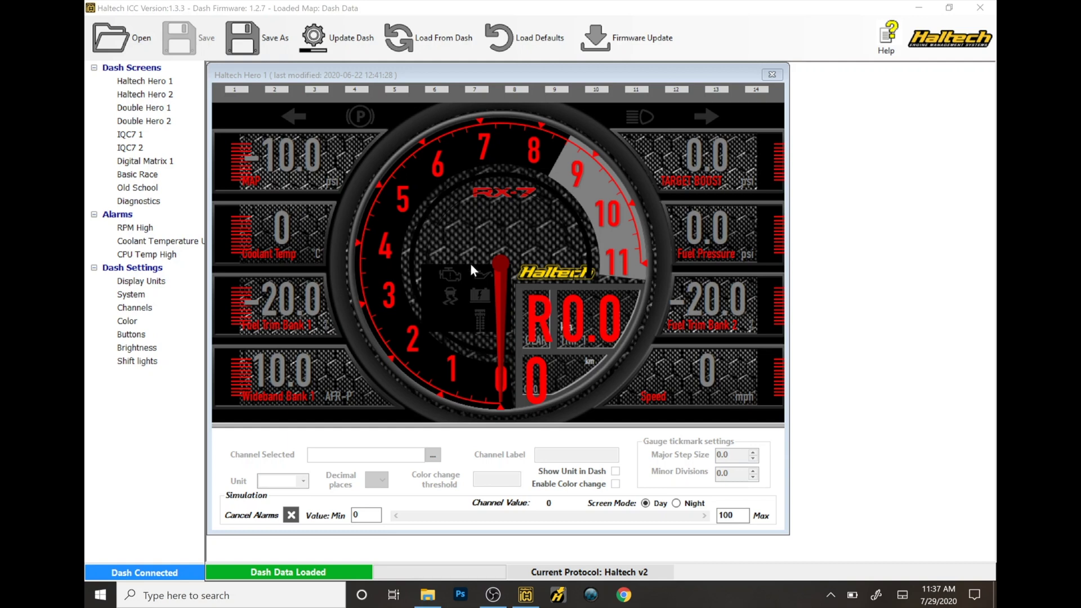
Step: Push the configuration to the dash with Update Dash, then close the drive window that pops up
left_click(340, 36)
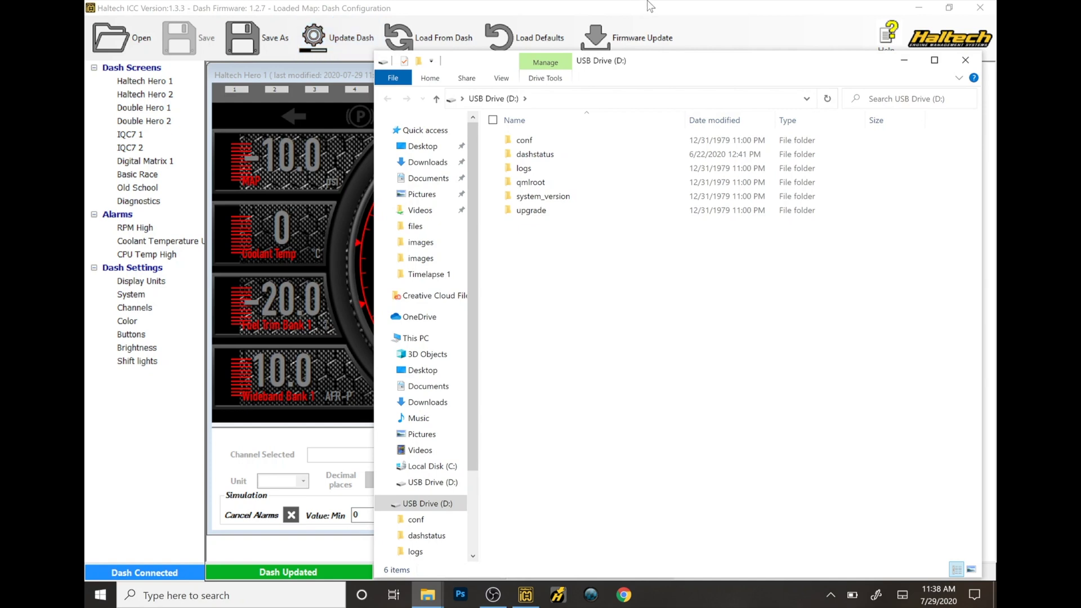
left_click(966, 60)
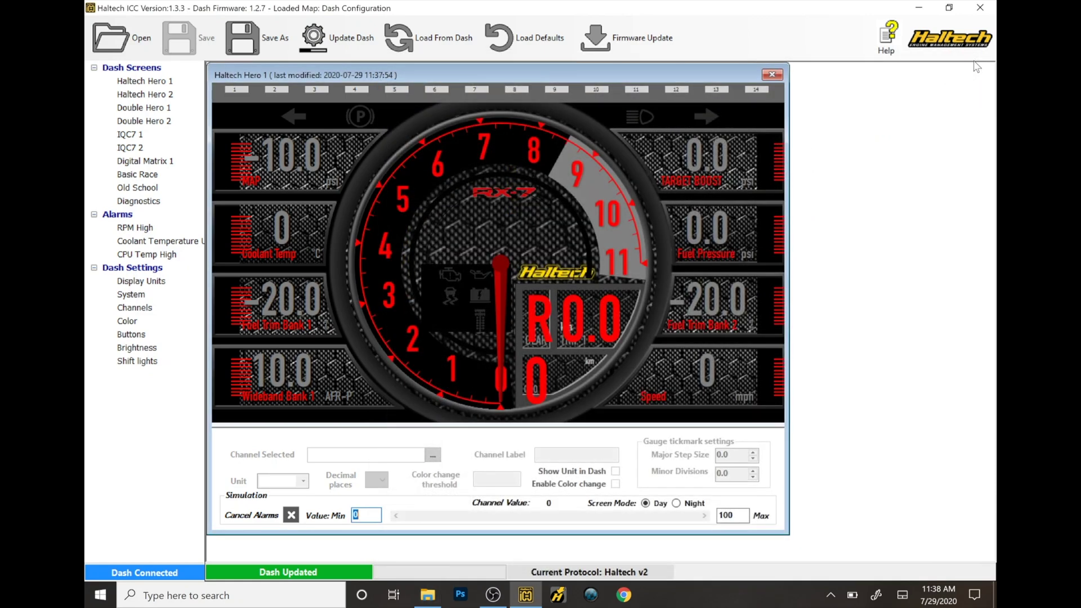